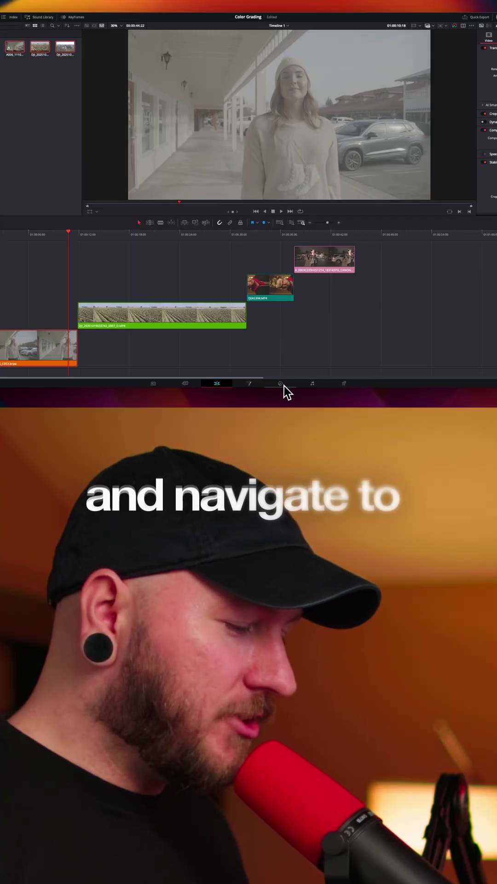
# On the Color page, import the fixed node tree .drx still into the Gallery.
pyautogui.click(281, 384)
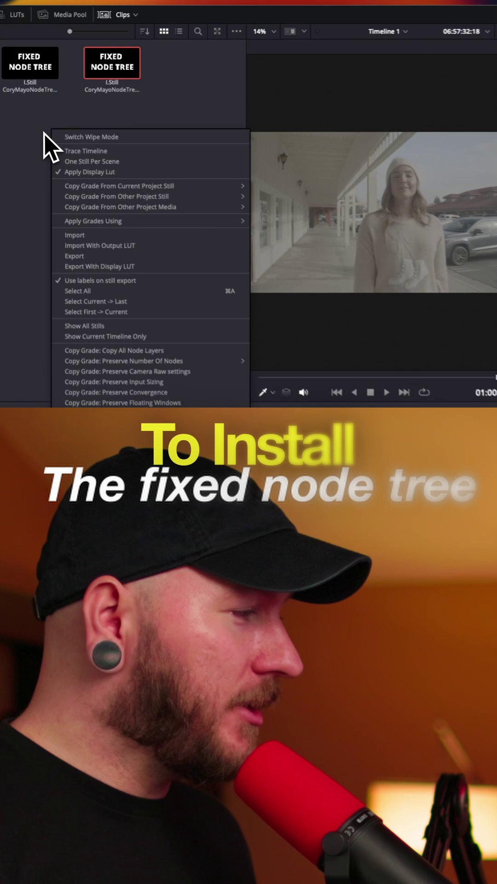
pyautogui.click(77, 238)
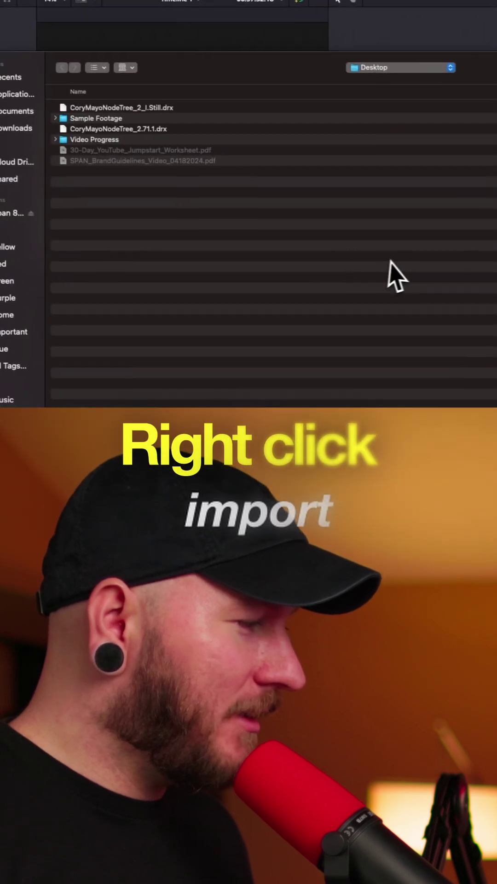
pyautogui.click(146, 116)
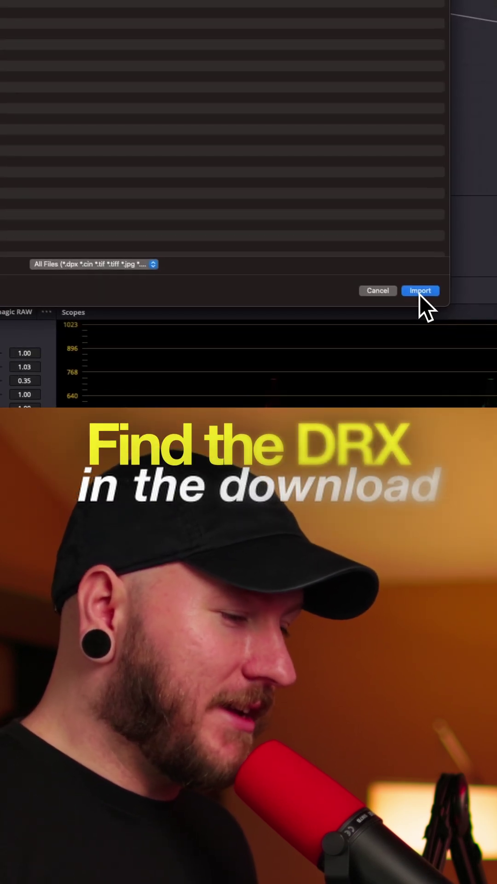
pyautogui.click(419, 294)
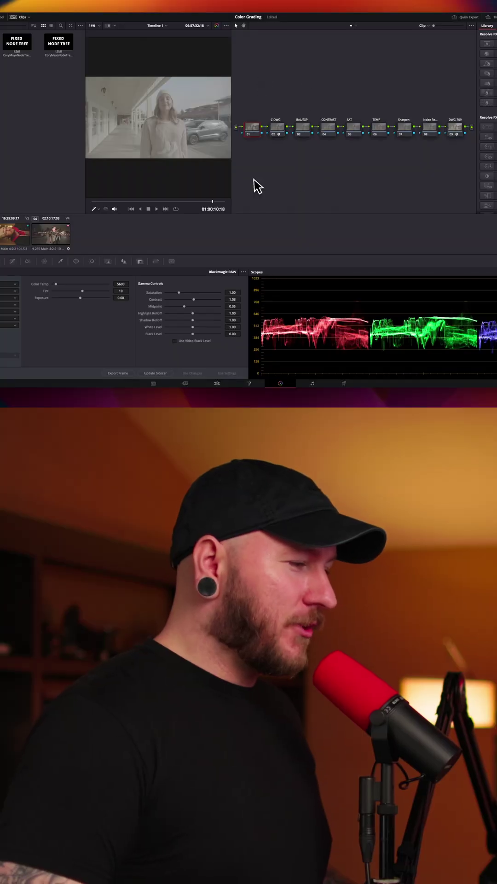
# Give node 02 C-DWG input colour space Blackmagic Wide Gamut Gen 4/5 and gamma Film Gen 5.
pyautogui.click(277, 128)
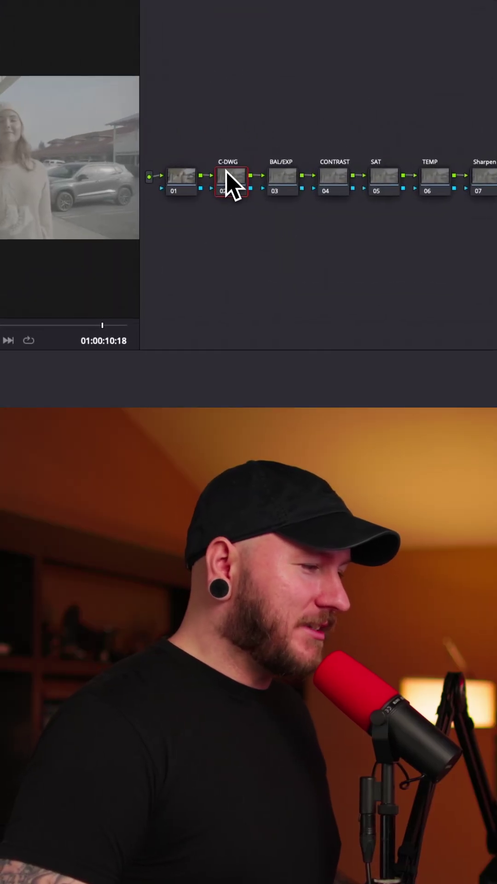
pyautogui.hotkey('ctrl', 'd')
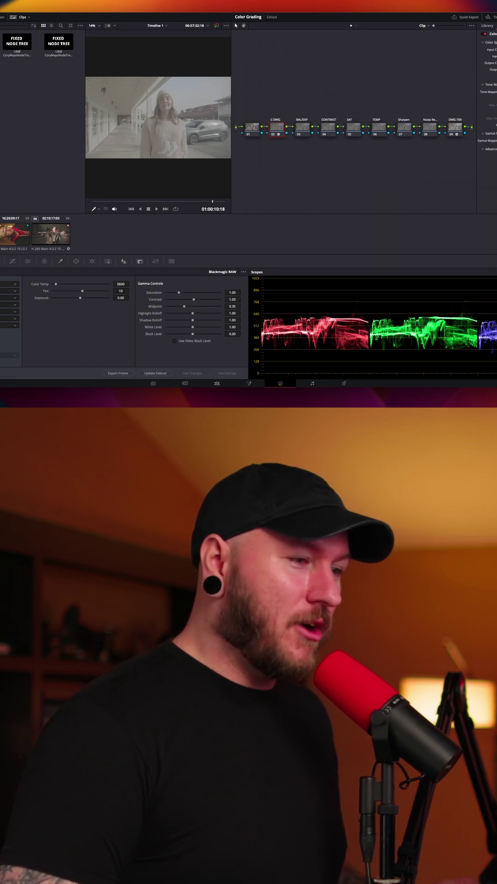
pyautogui.click(491, 50)
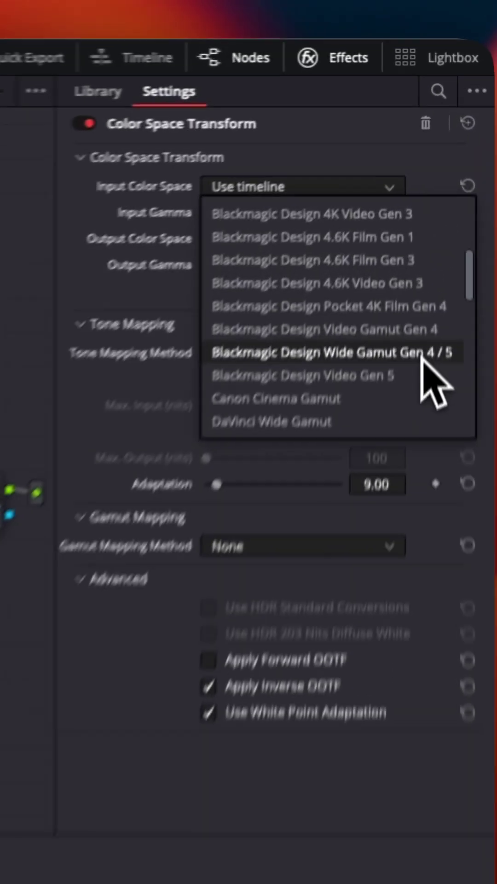
pyautogui.click(389, 213)
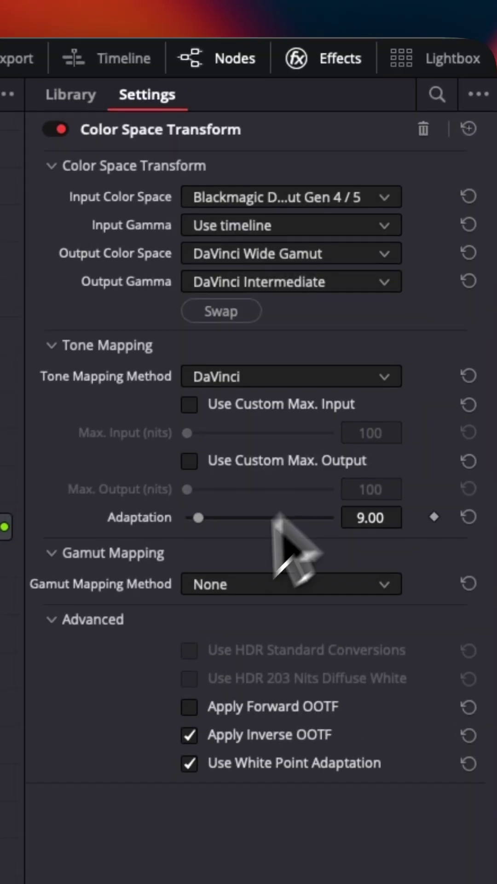
pyautogui.click(205, 238)
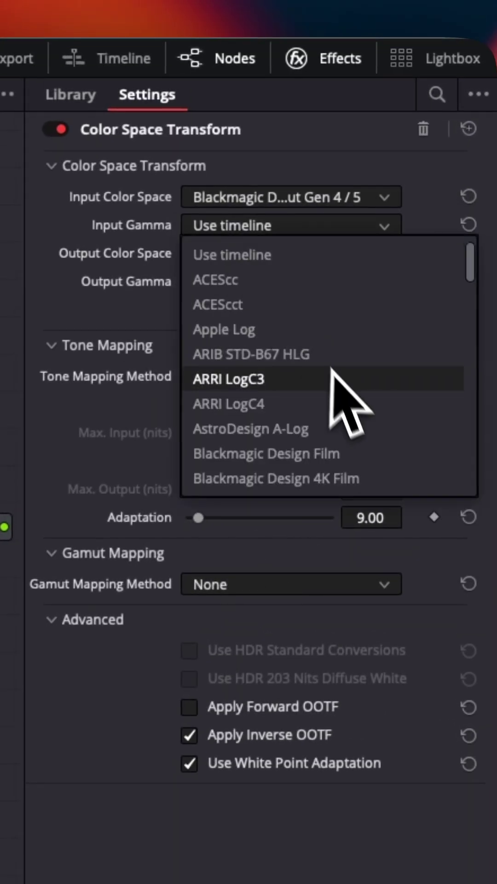
pyautogui.scroll(-4, 344, 387)
pyautogui.scroll(-3, 345, 428)
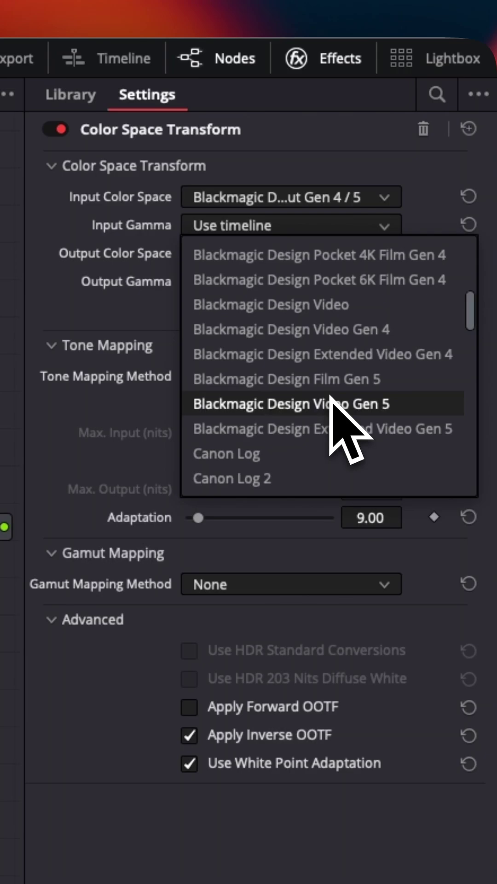
pyautogui.click(332, 379)
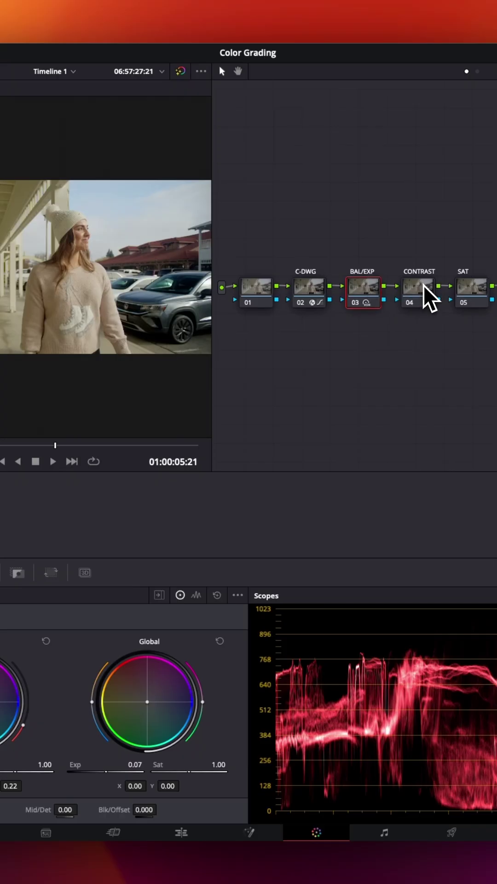
# Select node 04 CONTRAST and show its Primaries Color Bars for lift, gamma and gain.
pyautogui.click(425, 291)
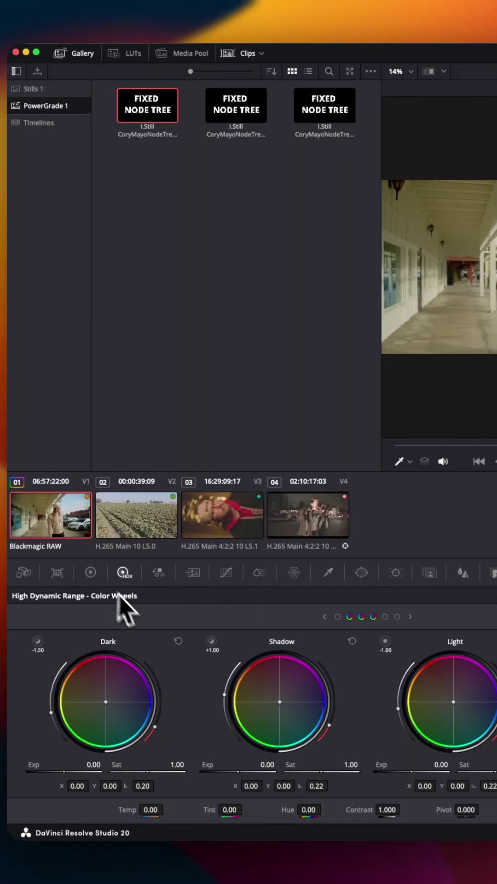
pyautogui.click(91, 572)
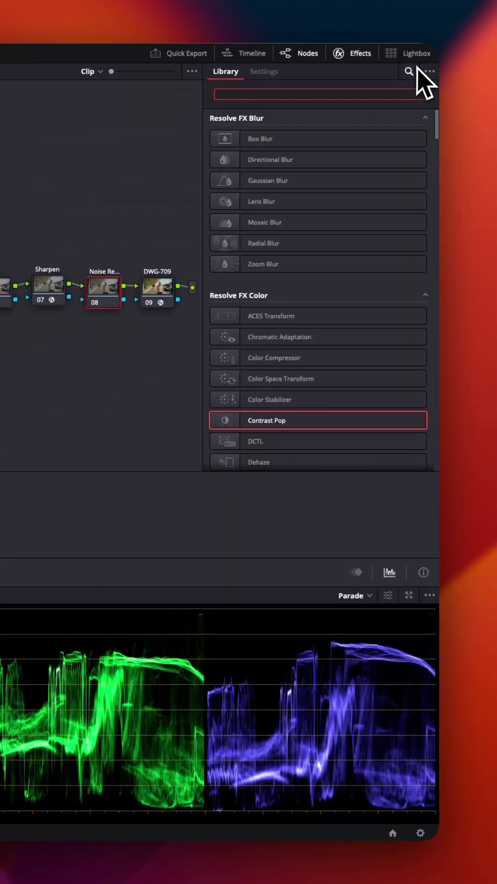
pyautogui.write('noi')
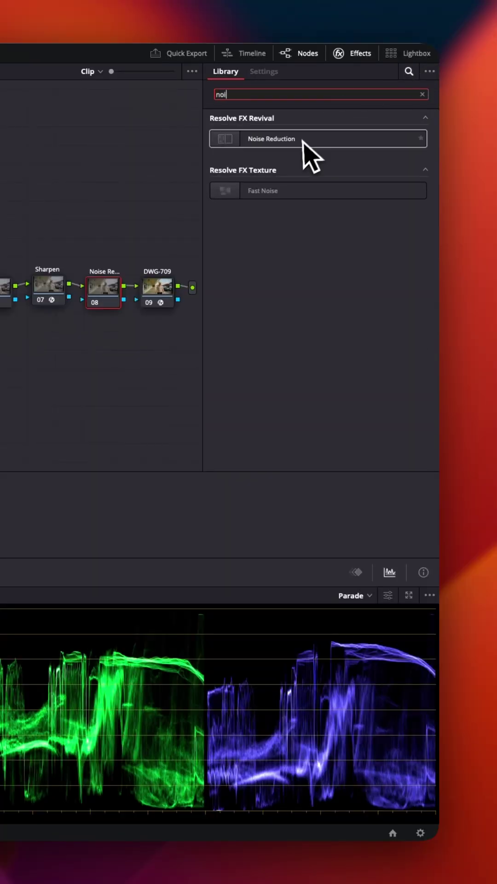
# Apply the Resolve FX Noise Reduction effect to node 08.
pyautogui.moveTo(303, 139); pyautogui.dragTo(225, 189)
pyautogui.moveTo(119, 298); pyautogui.dragTo(103, 299)
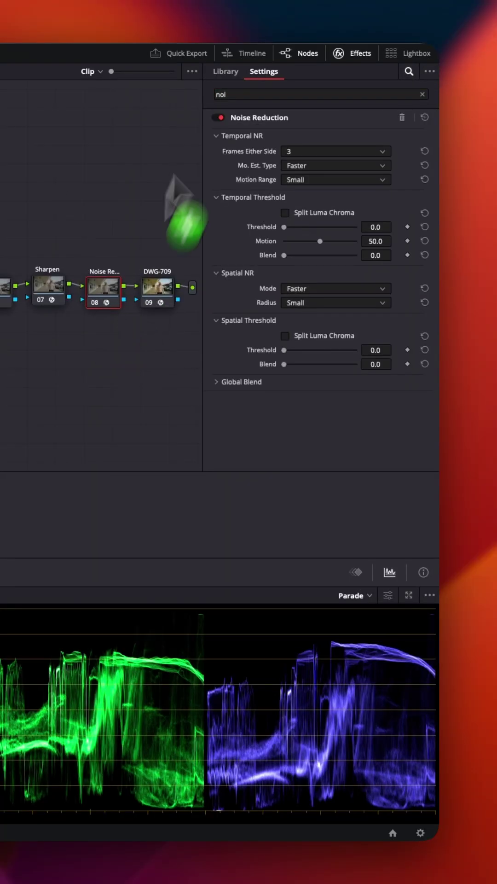